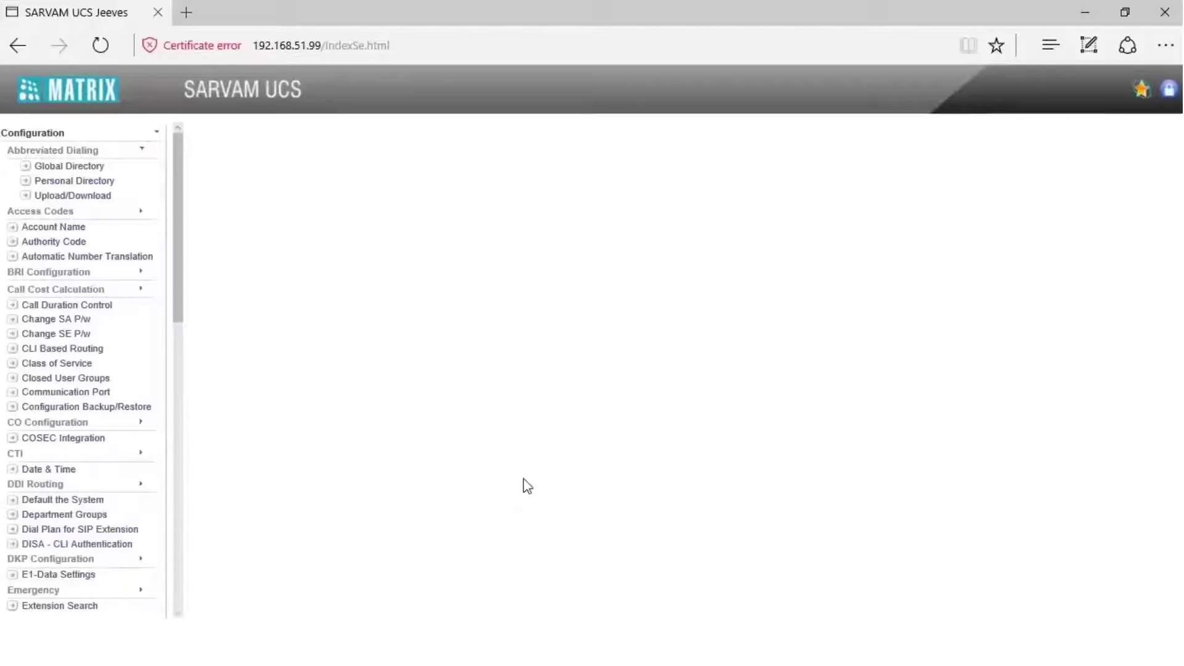
- Open the Logical Partition settings to view the call permissions between categories and the IP address table
scroll(141, 359, down, 8)
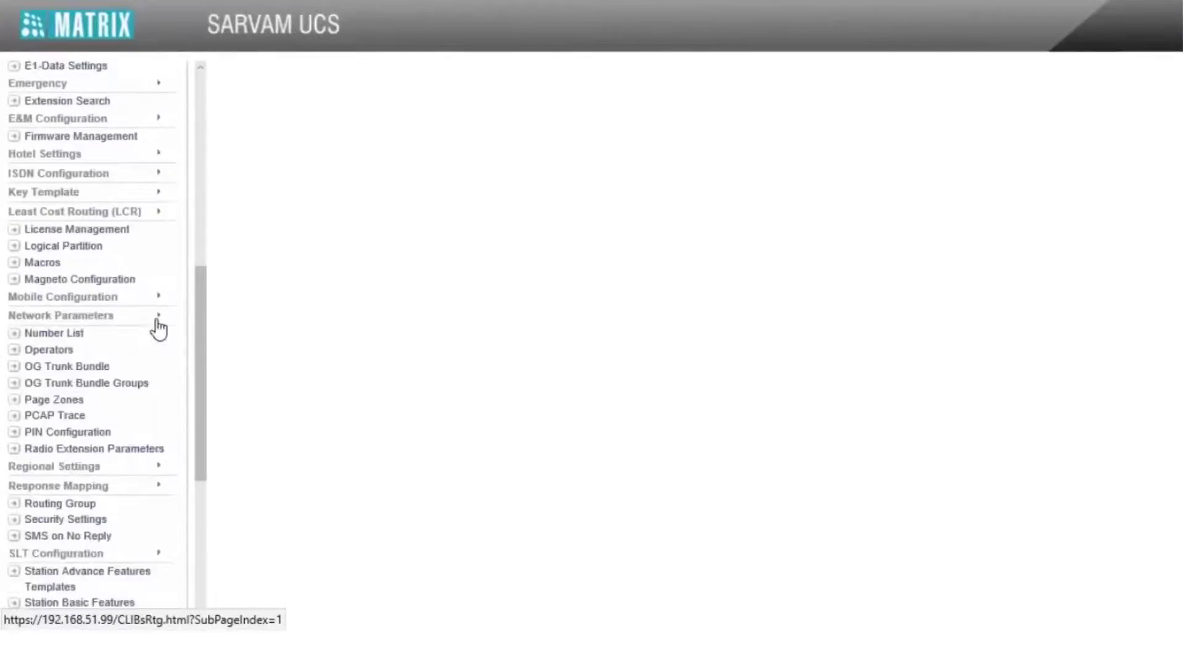
scroll(158, 329, down, 3)
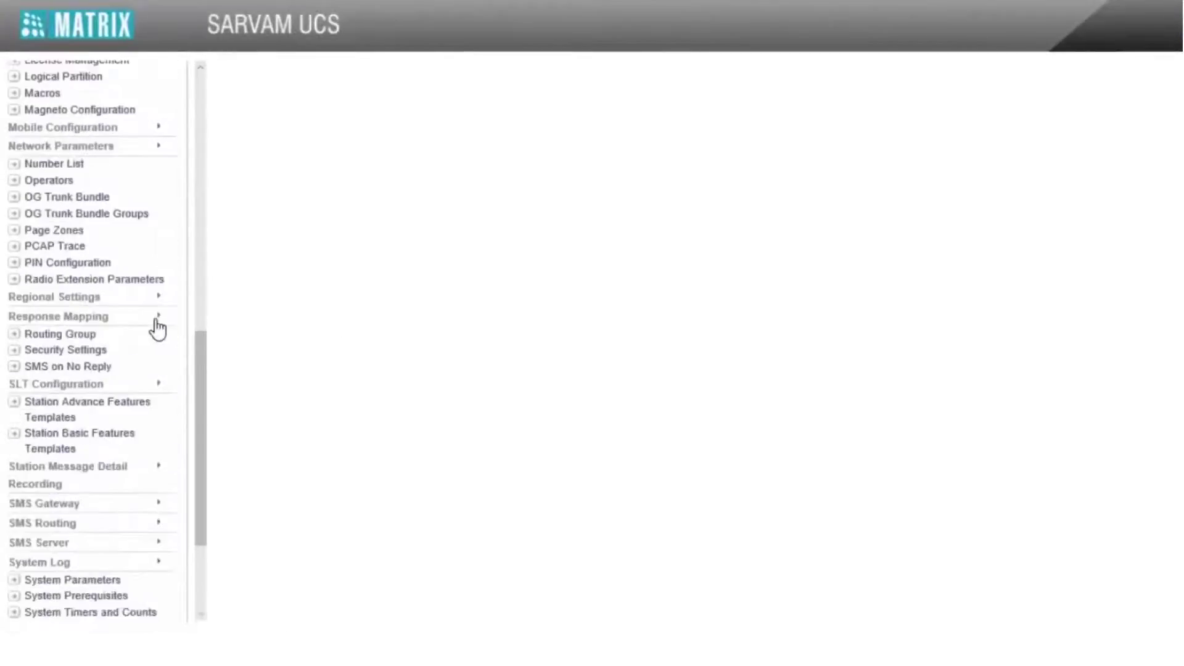
click(70, 78)
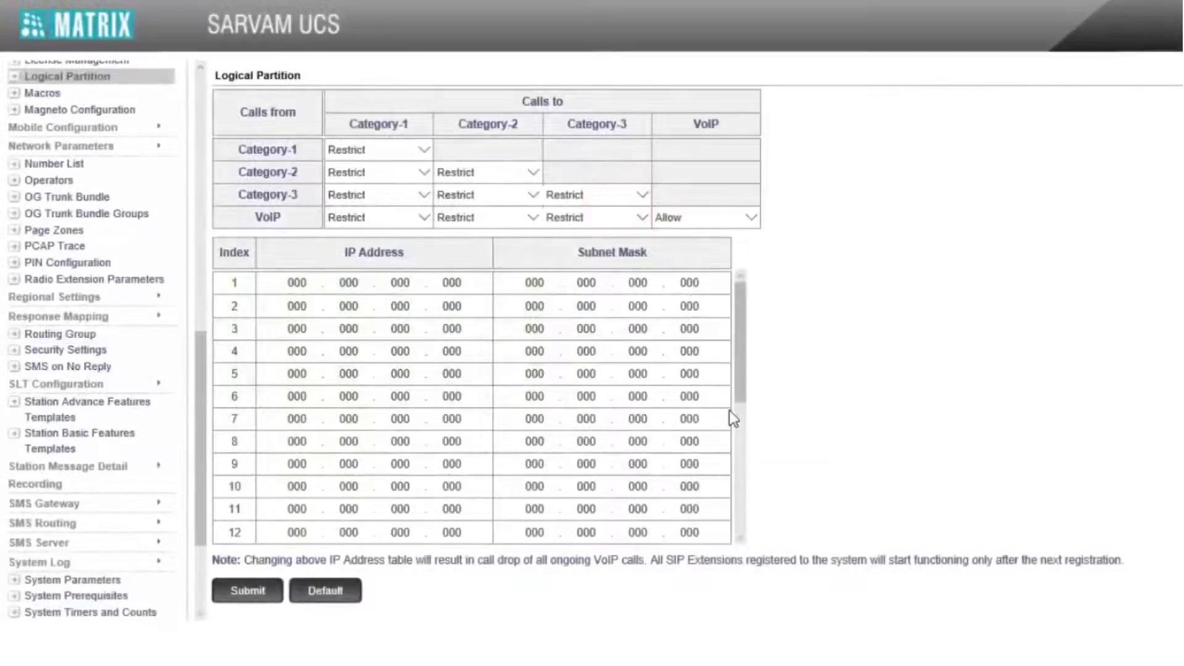
- In the CO Hardware Templates, select Category (Logical Partition) 1 for template 1
scroll(179, 321, up, 10)
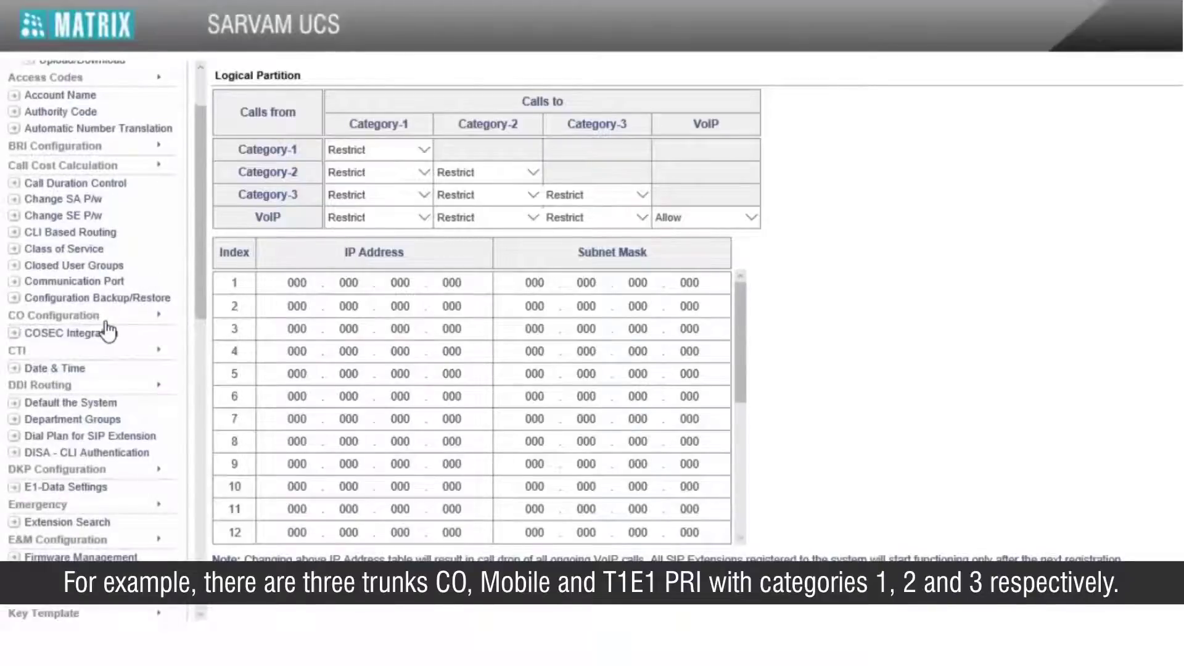
click(103, 317)
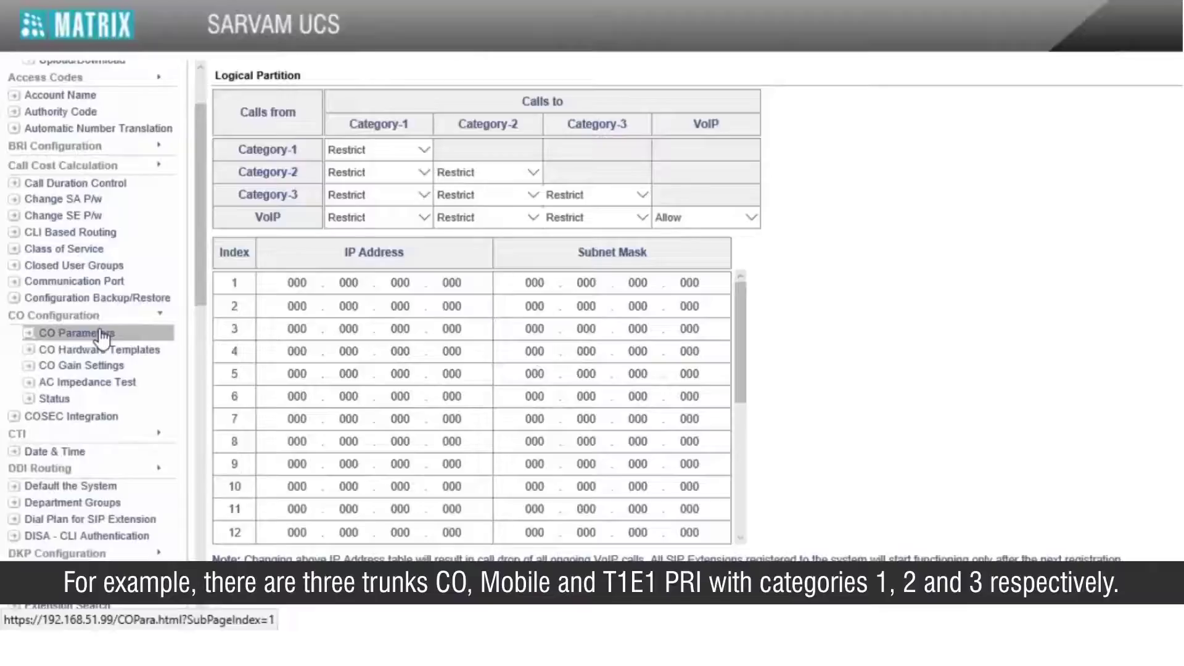
click(102, 338)
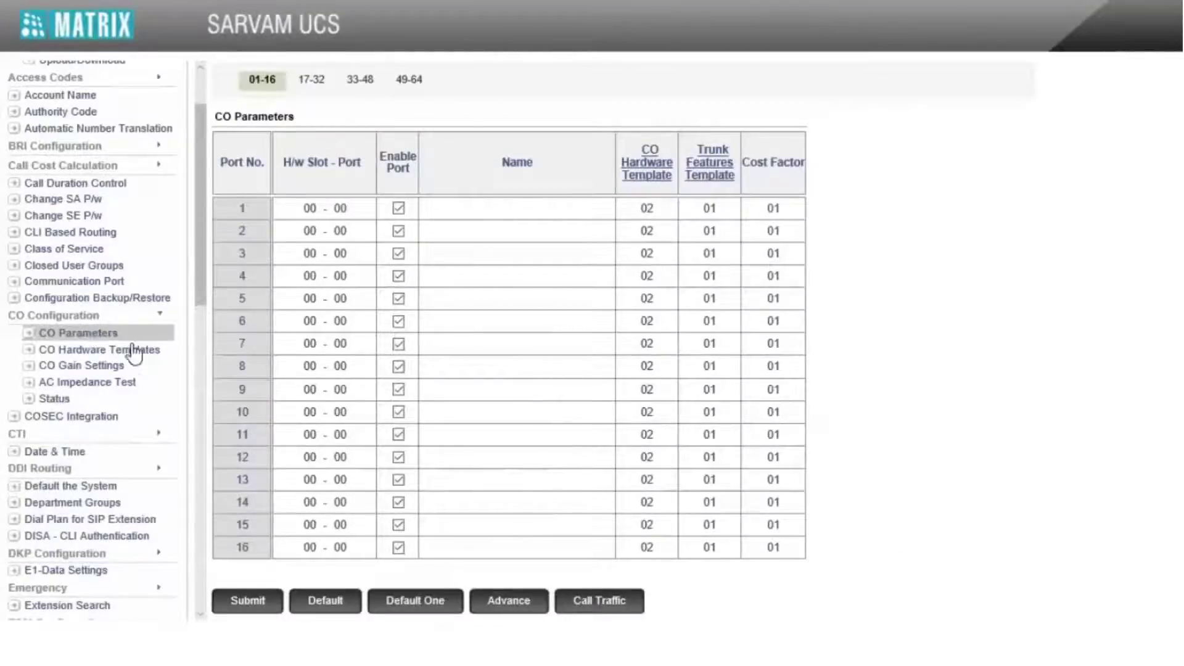
click(636, 182)
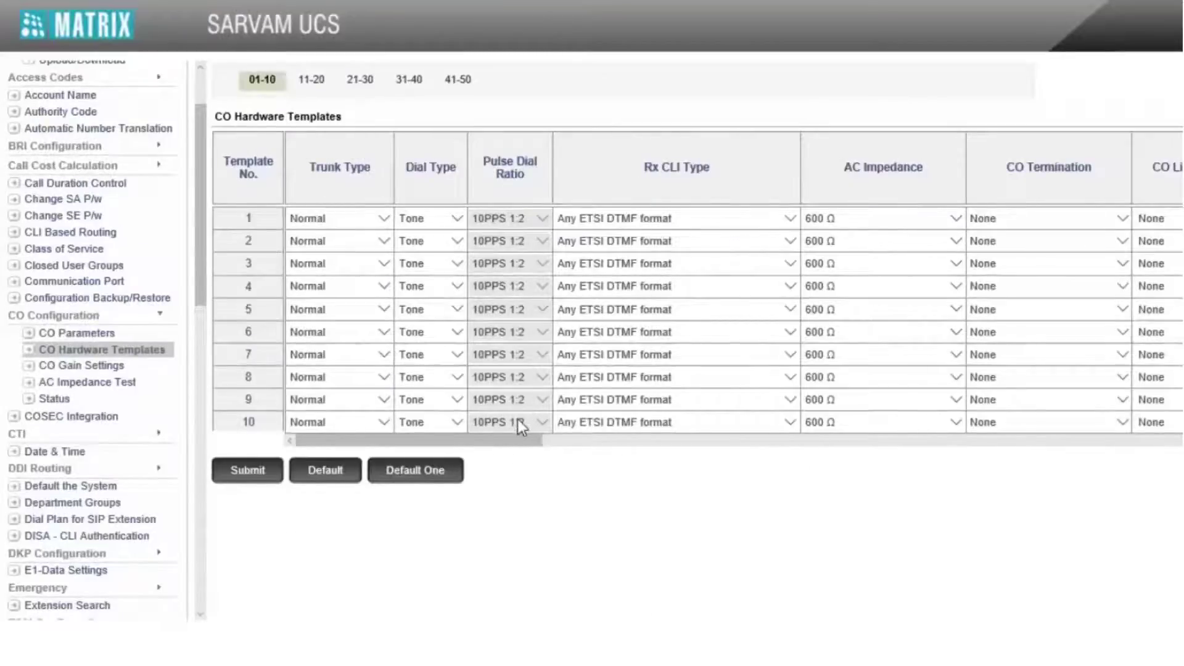
drag(509, 437, 1183, 417)
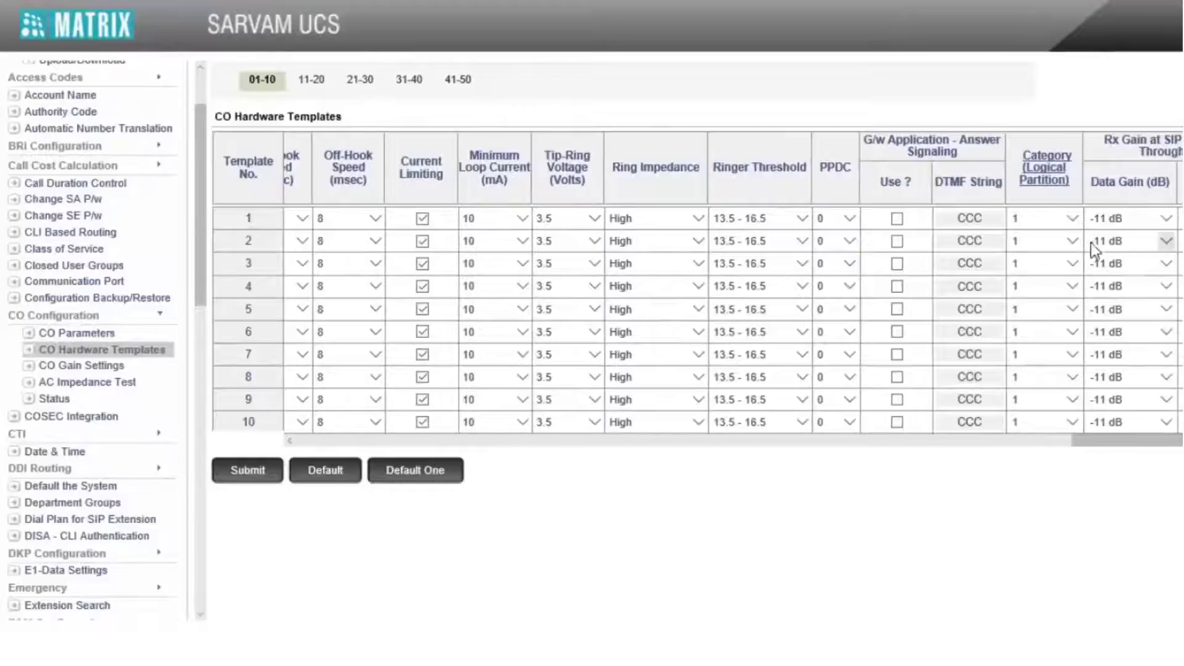
click(1074, 222)
click(1066, 230)
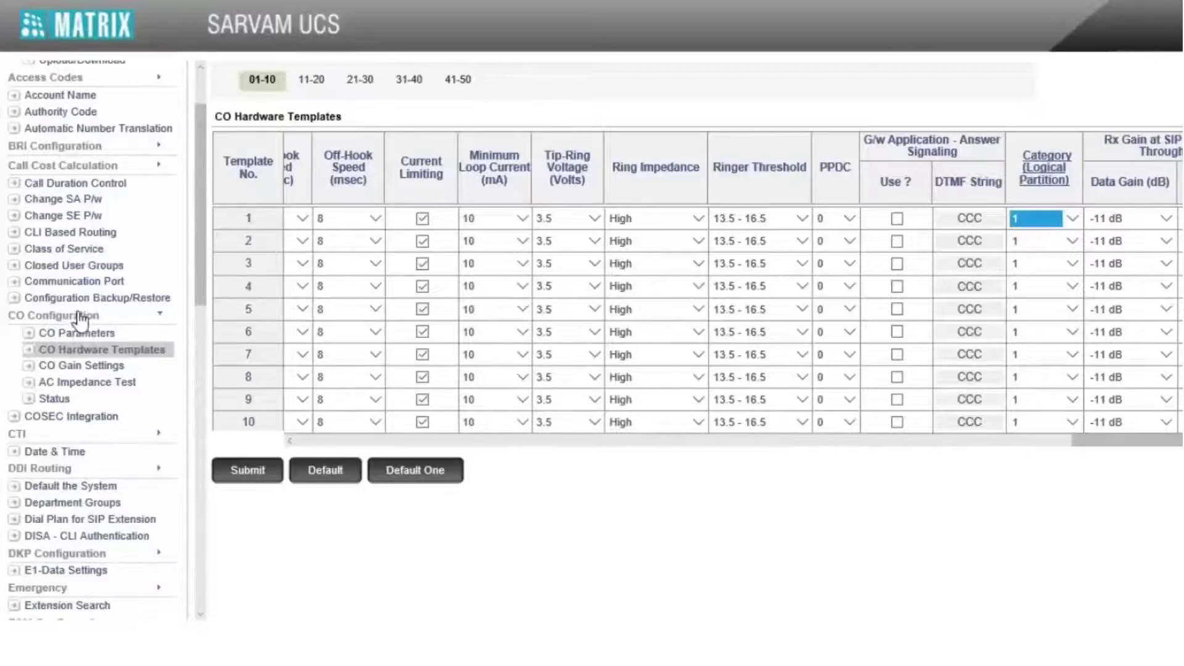
- In the advanced Mobile Port Parameters, set Category (Logical Partition) to 2 for port 1 and submit the change
scroll(79, 322, down, 8)
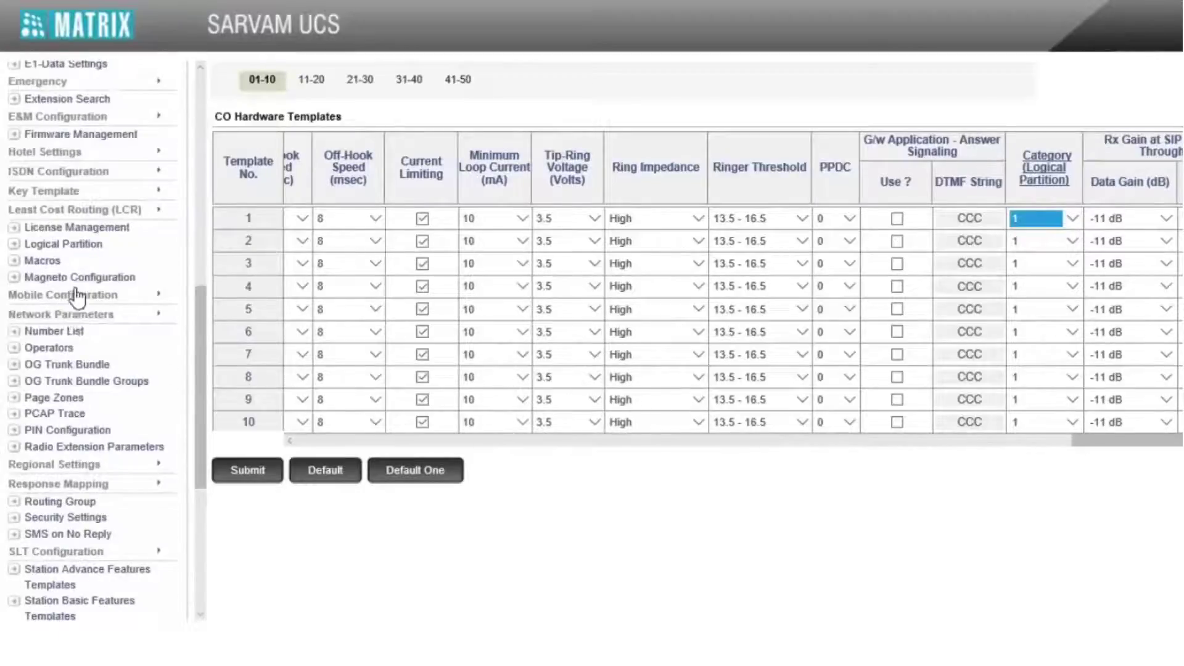
click(69, 294)
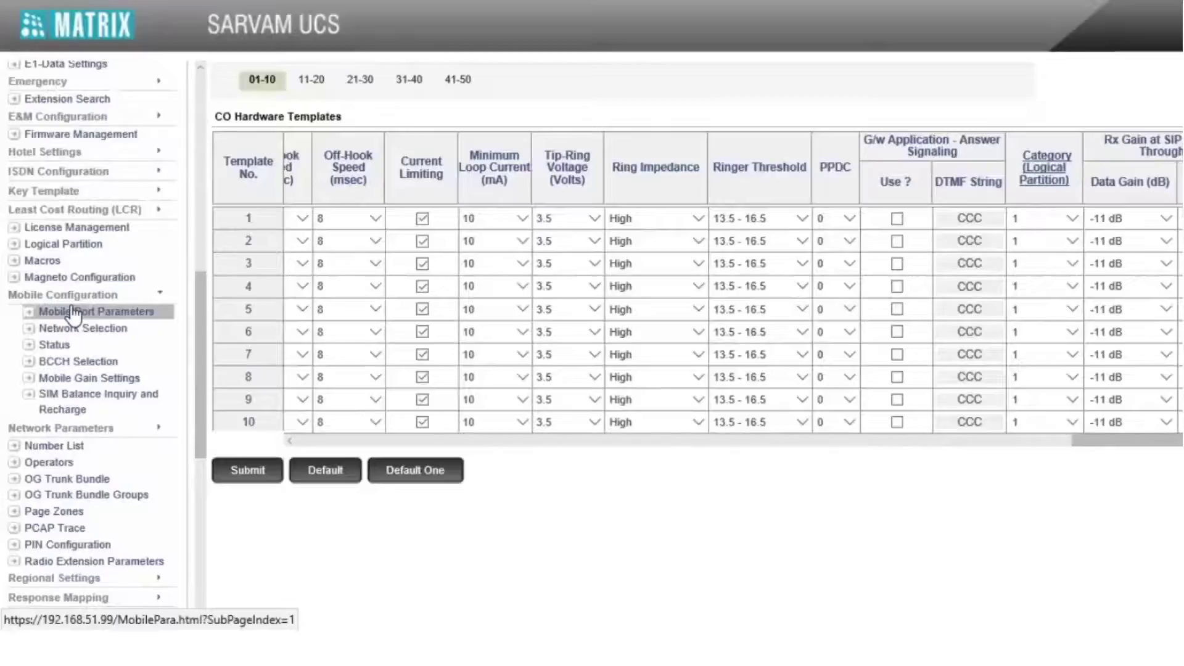
click(73, 313)
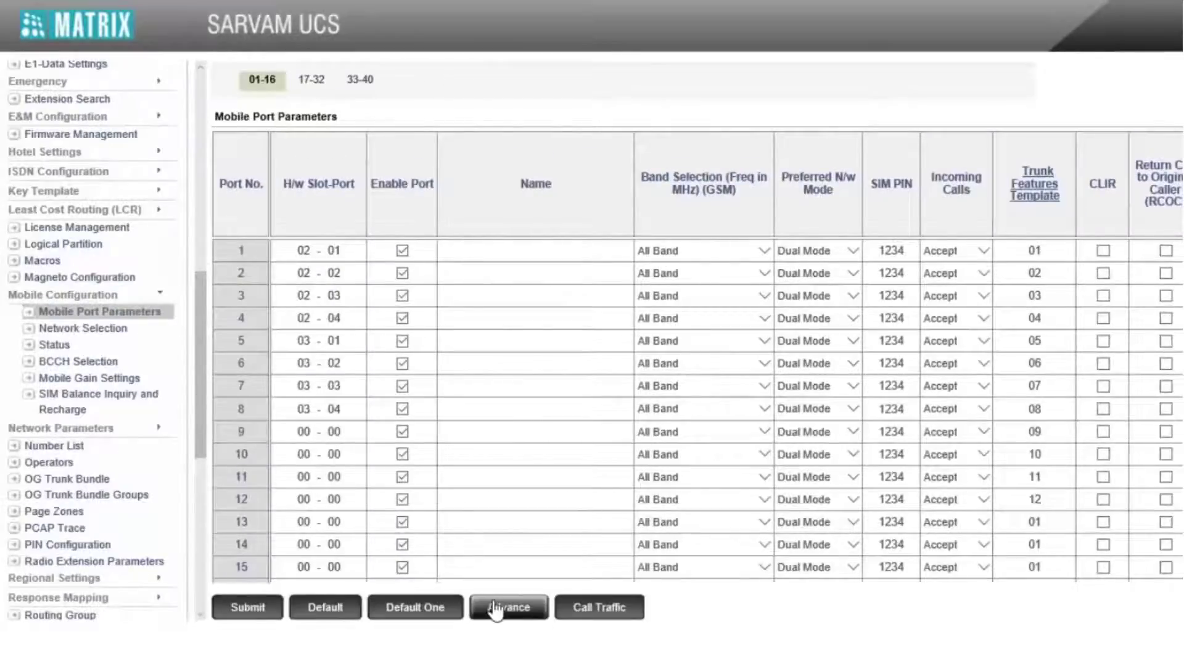
click(497, 608)
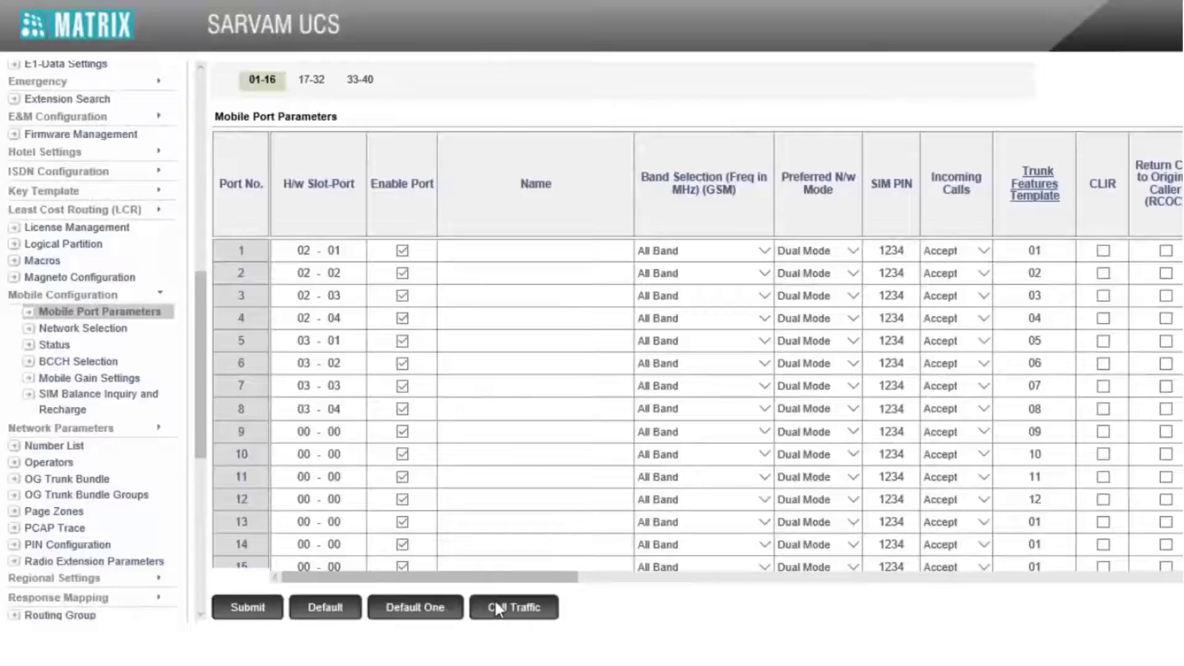
drag(559, 583, 1180, 555)
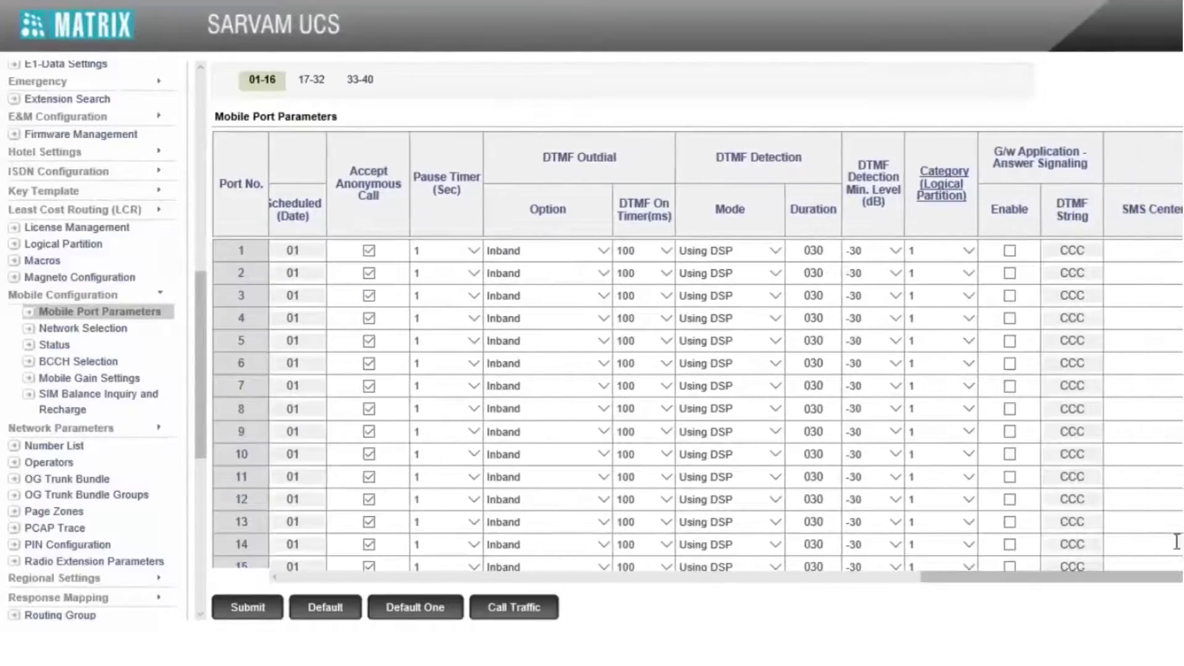
click(953, 252)
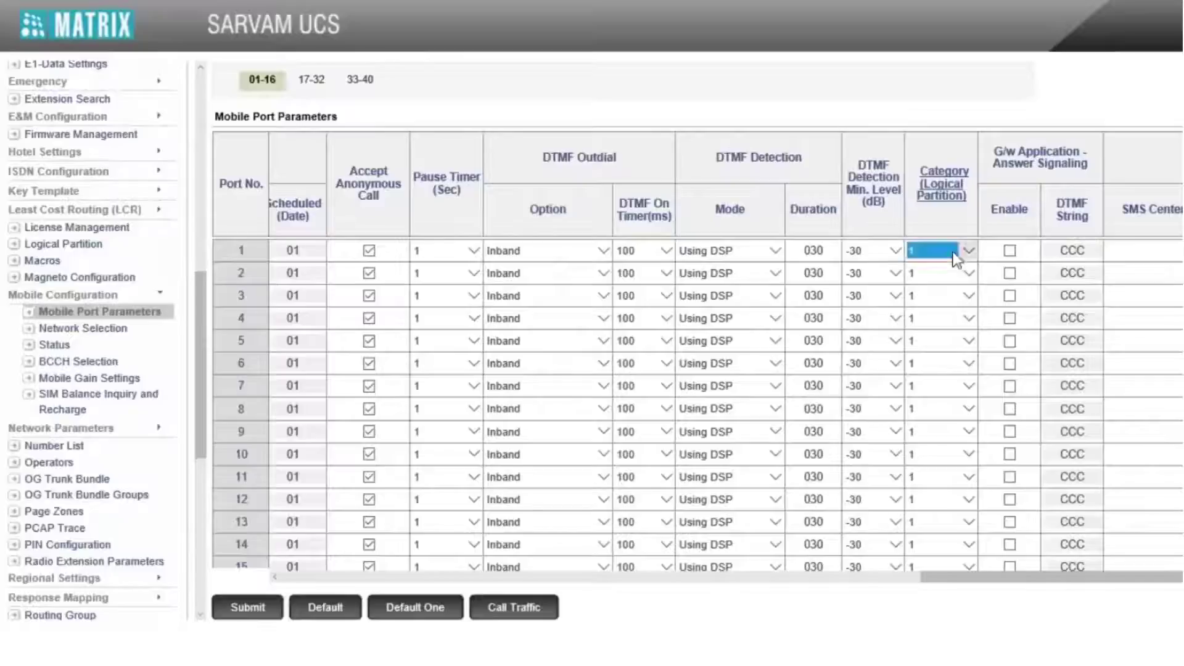
click(950, 261)
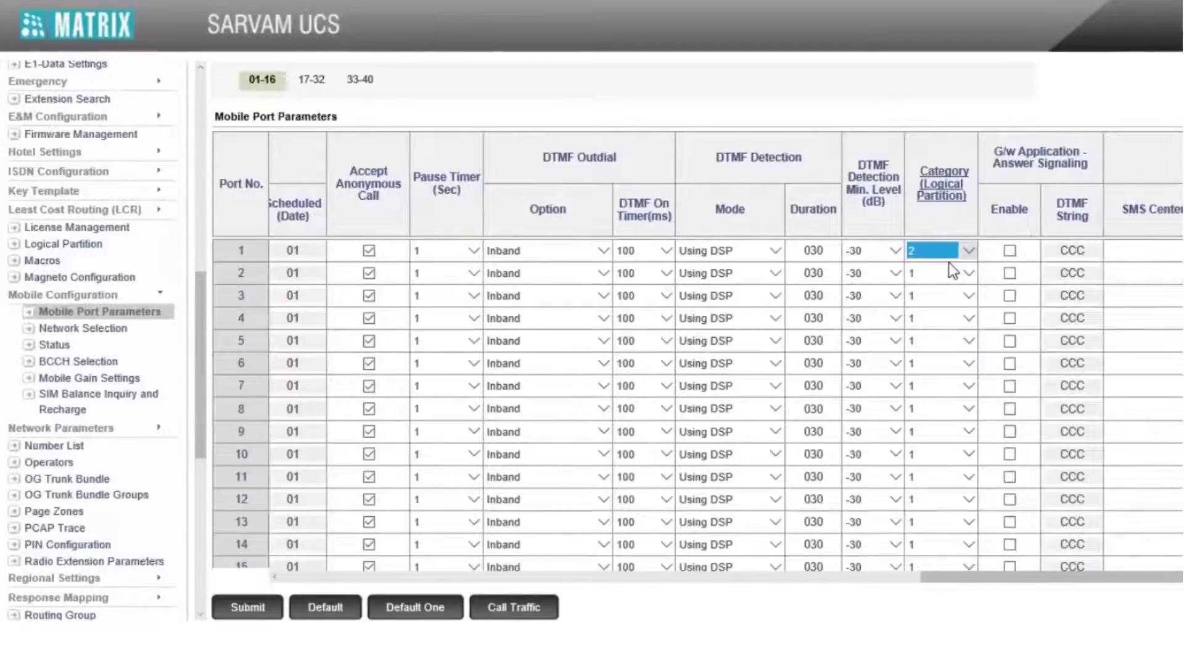
click(248, 610)
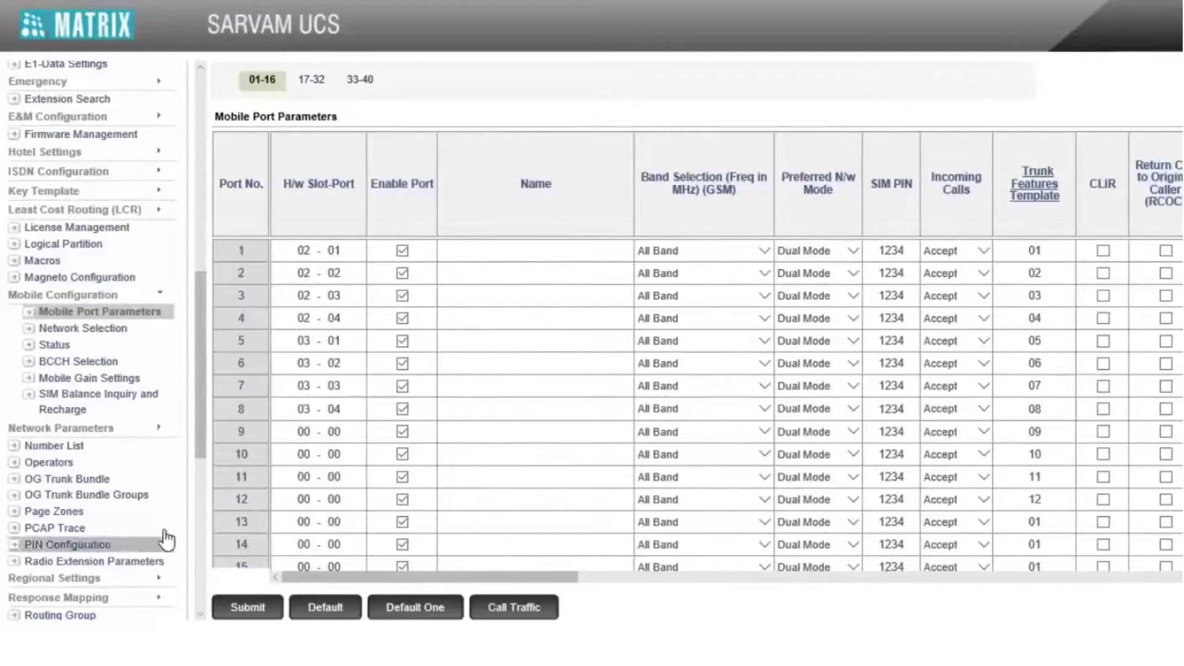
- In the advanced T1E1 Port Parameters, set Category (Logical Partition) to 3 for T1E1-1 and submit the change
scroll(152, 503, down, 6)
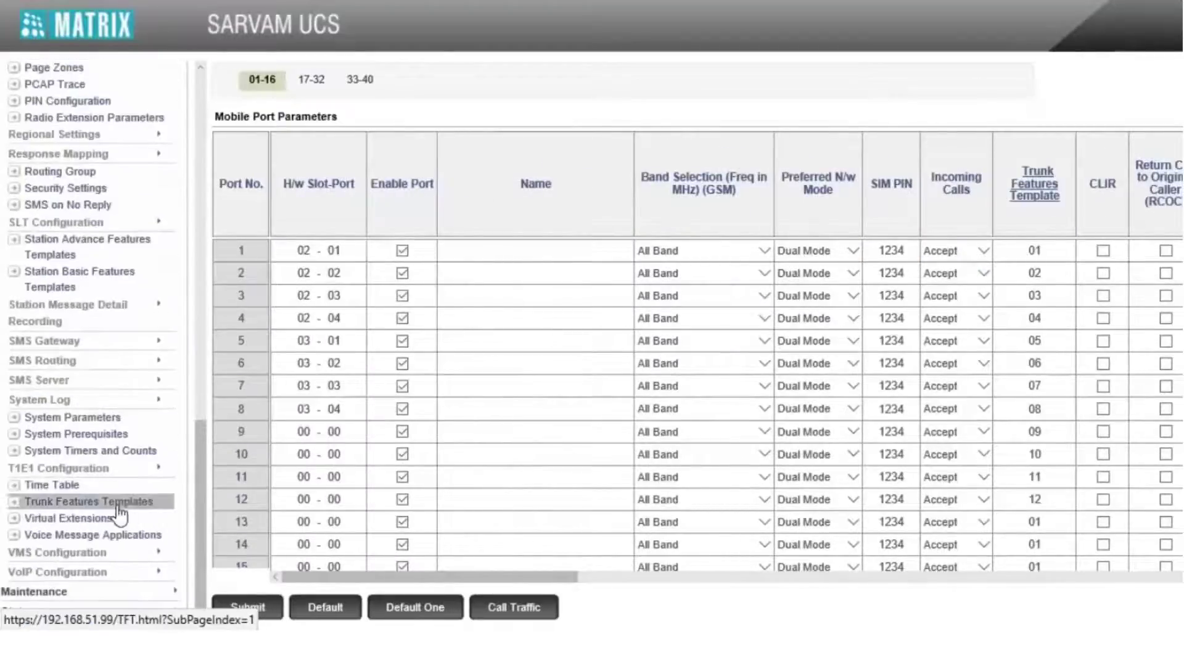
click(67, 469)
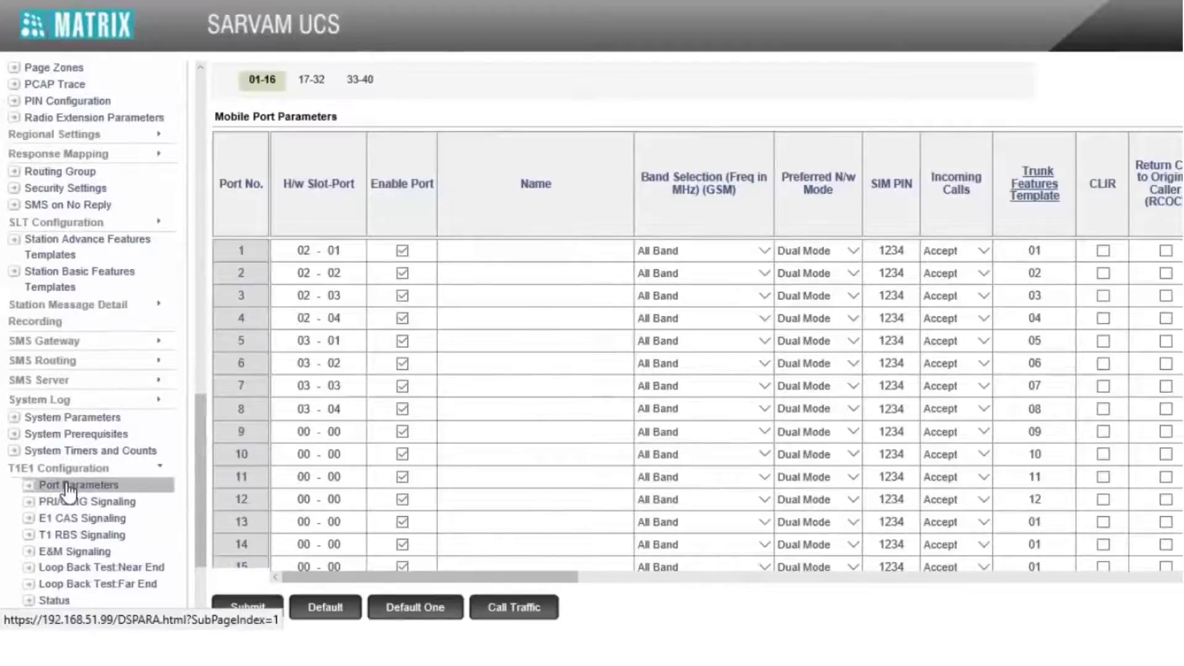
click(69, 487)
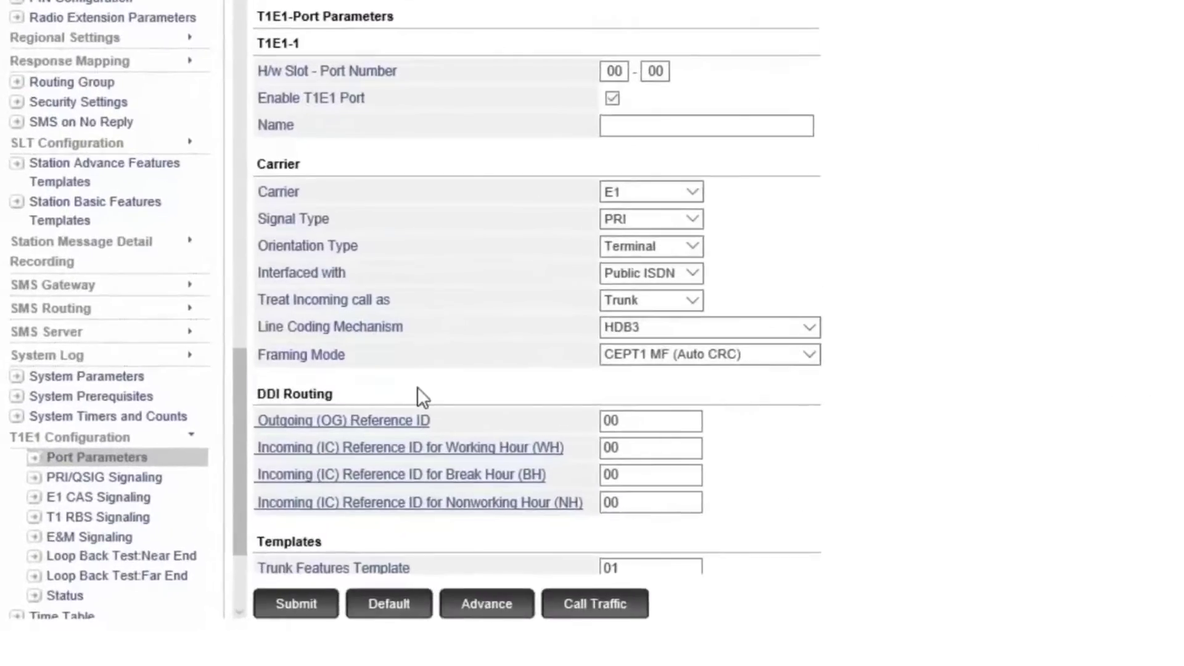
scroll(393, 413, down, 3)
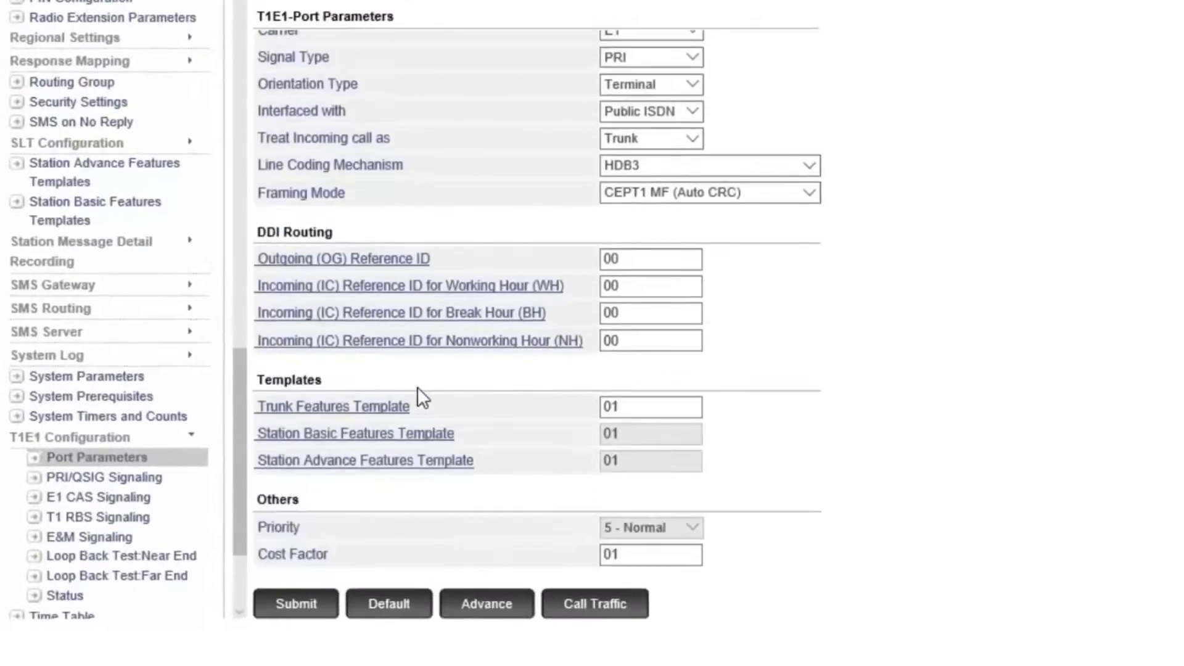
click(475, 597)
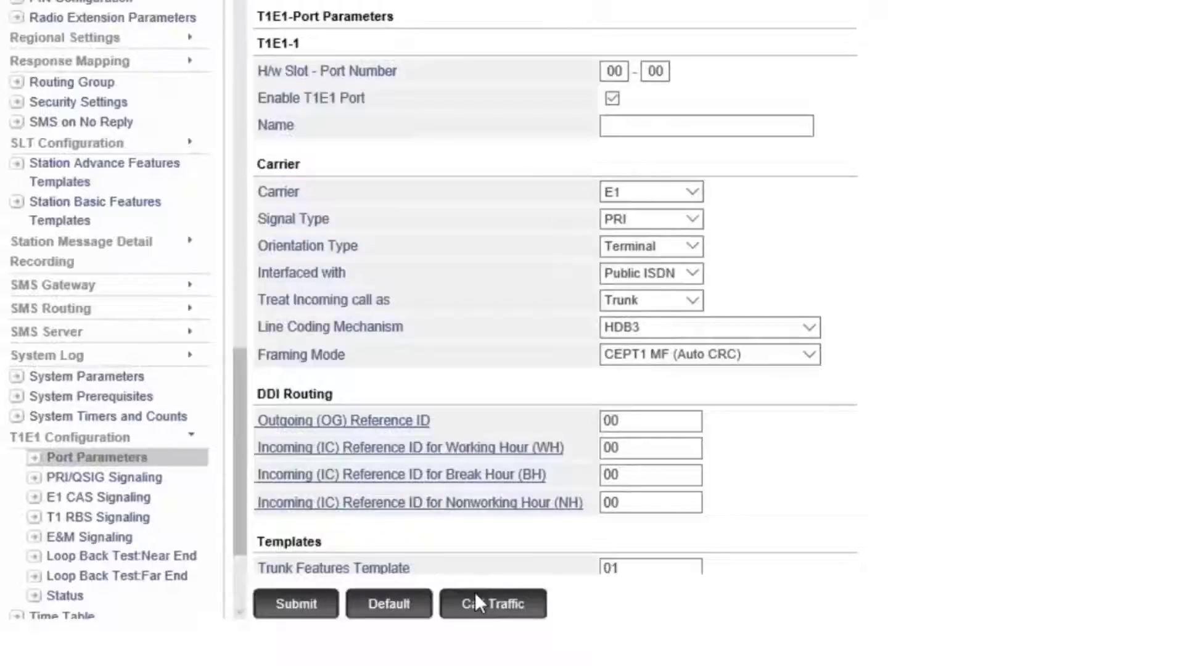
scroll(461, 521, down, 5)
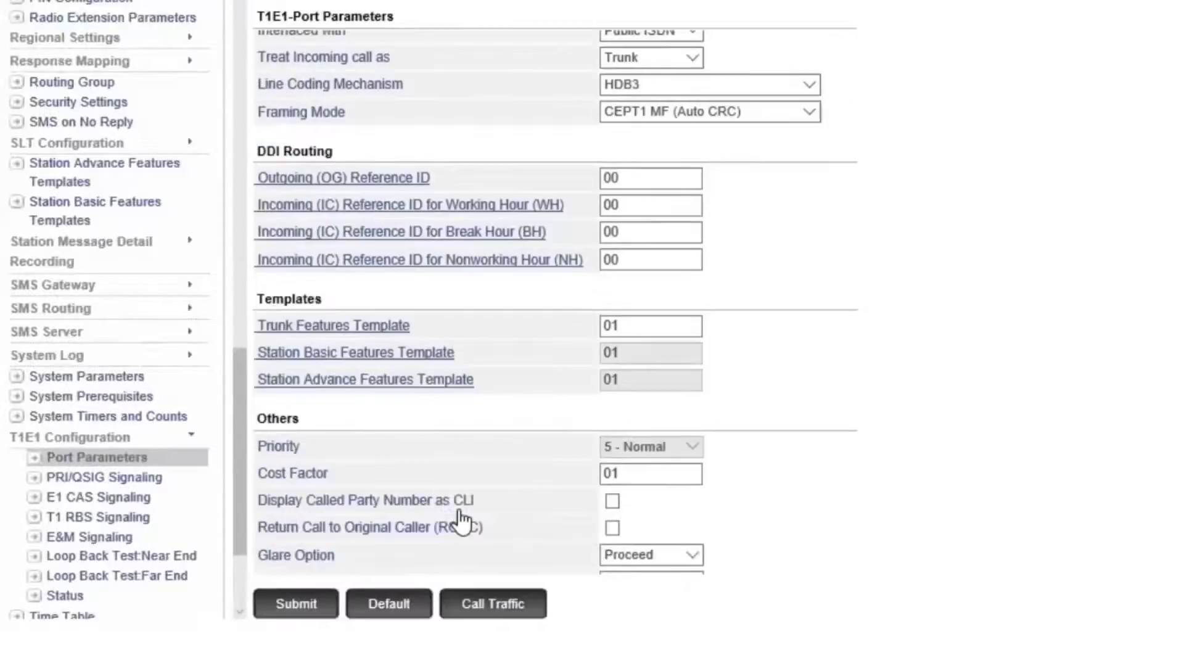
scroll(460, 510, down, 1)
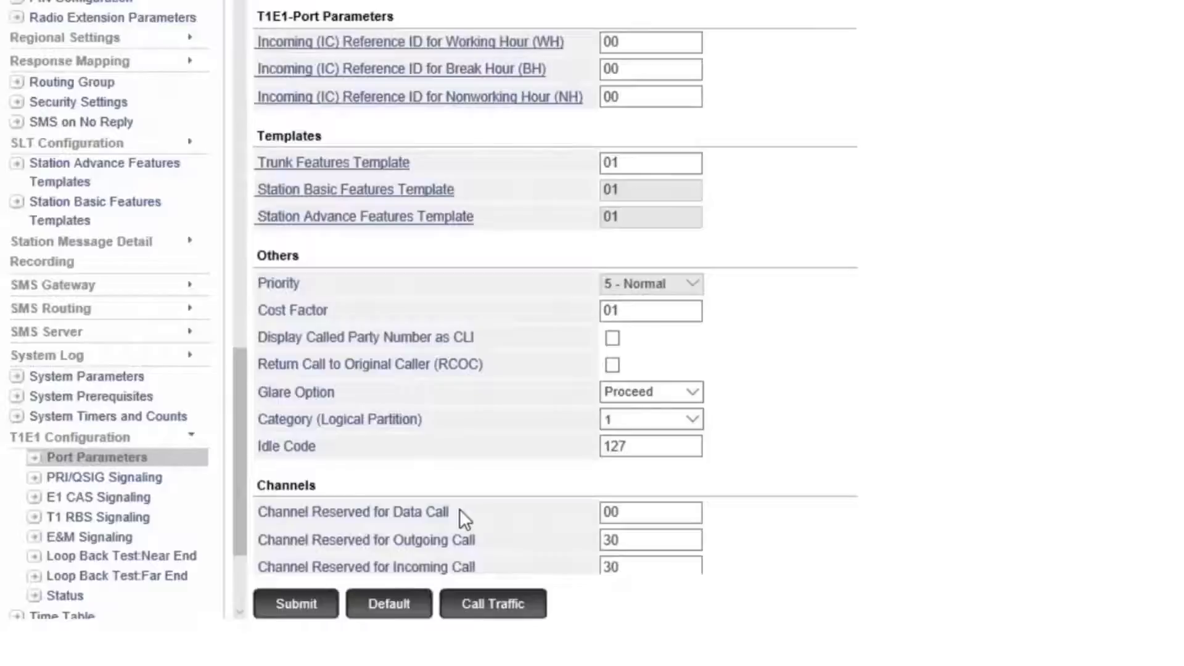
click(635, 421)
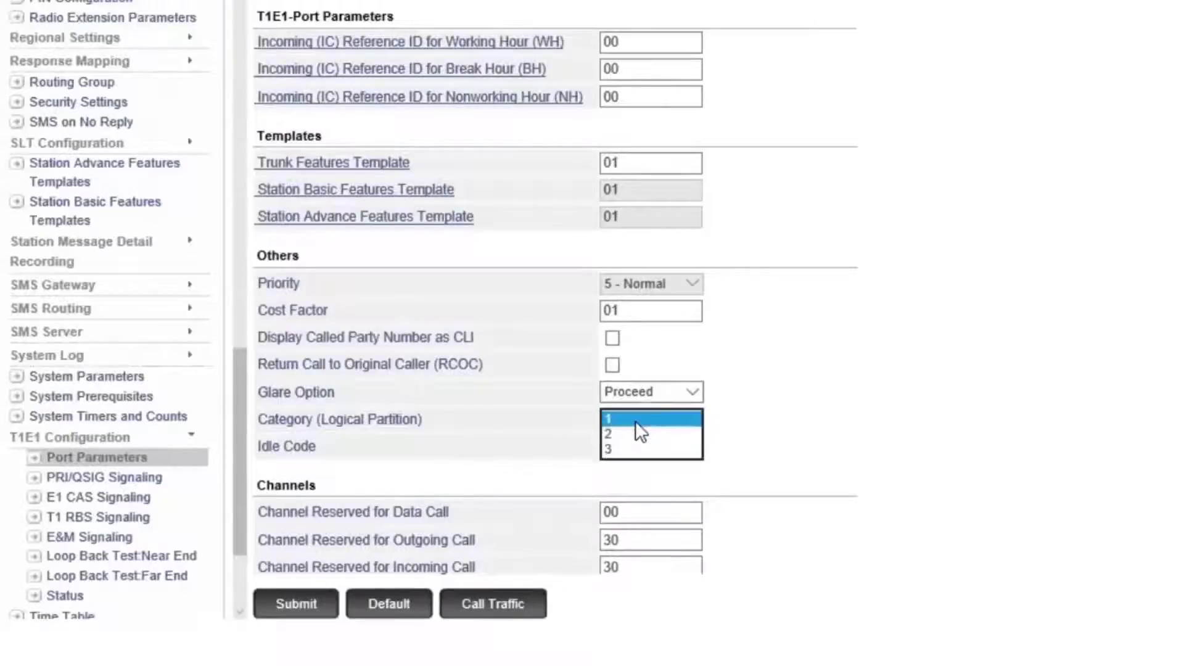
click(630, 450)
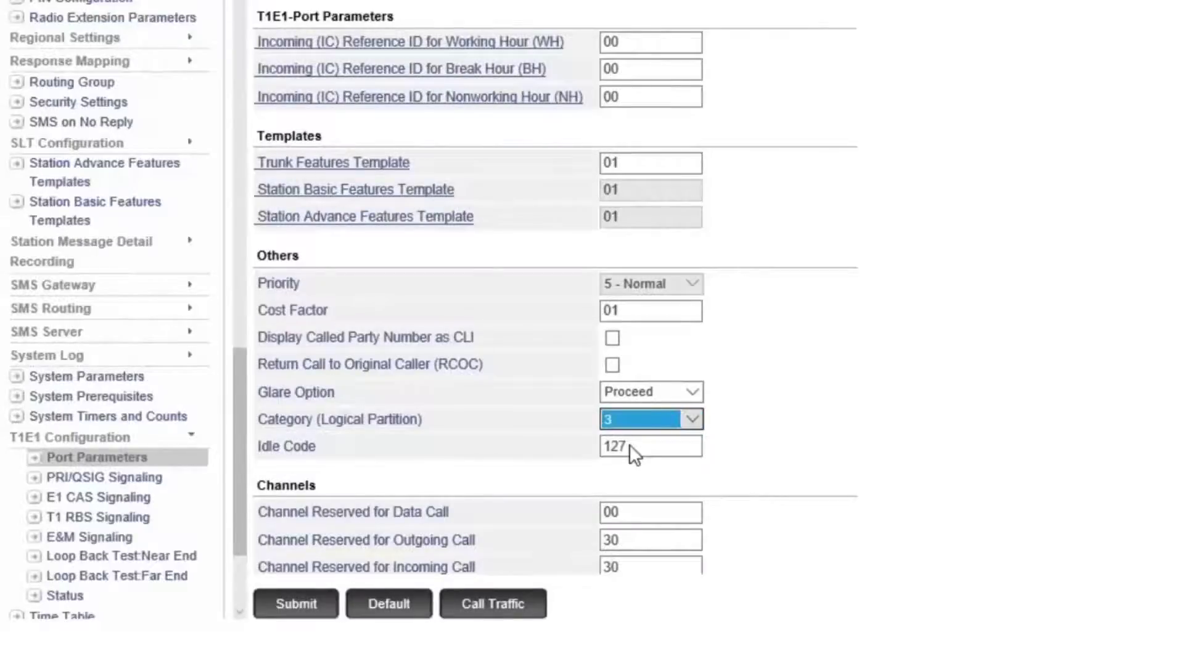
click(332, 604)
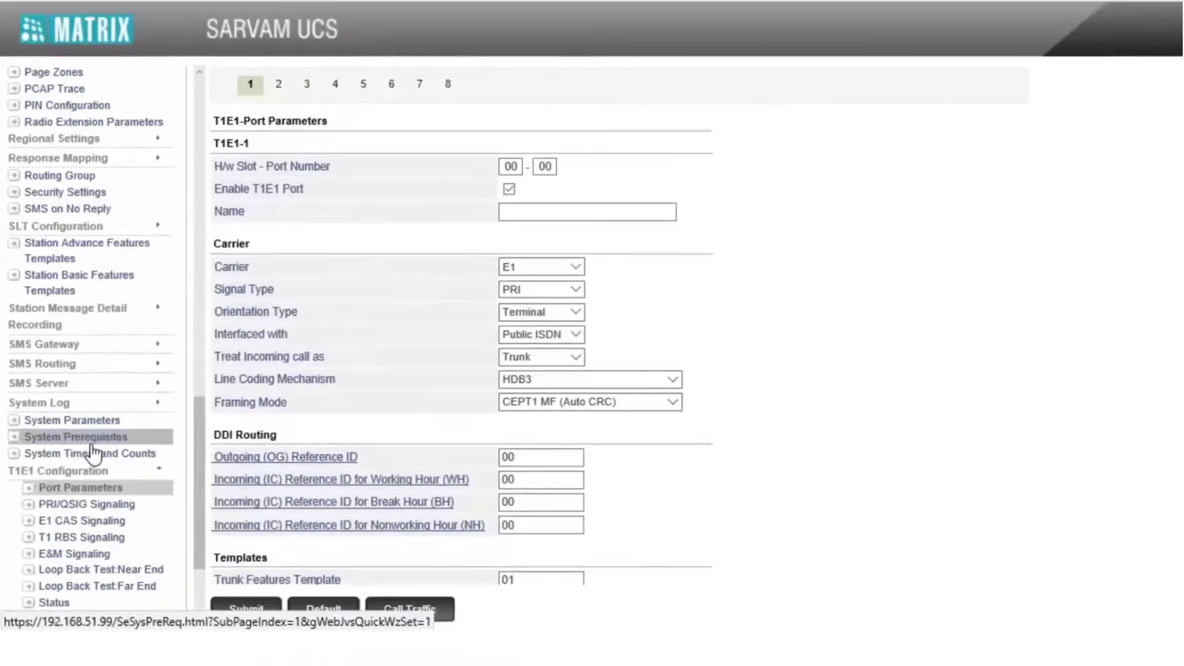
- In the Logical Partition table, set calls from Category-3 to Category-1 to Allow
scroll(111, 416, down, 1)
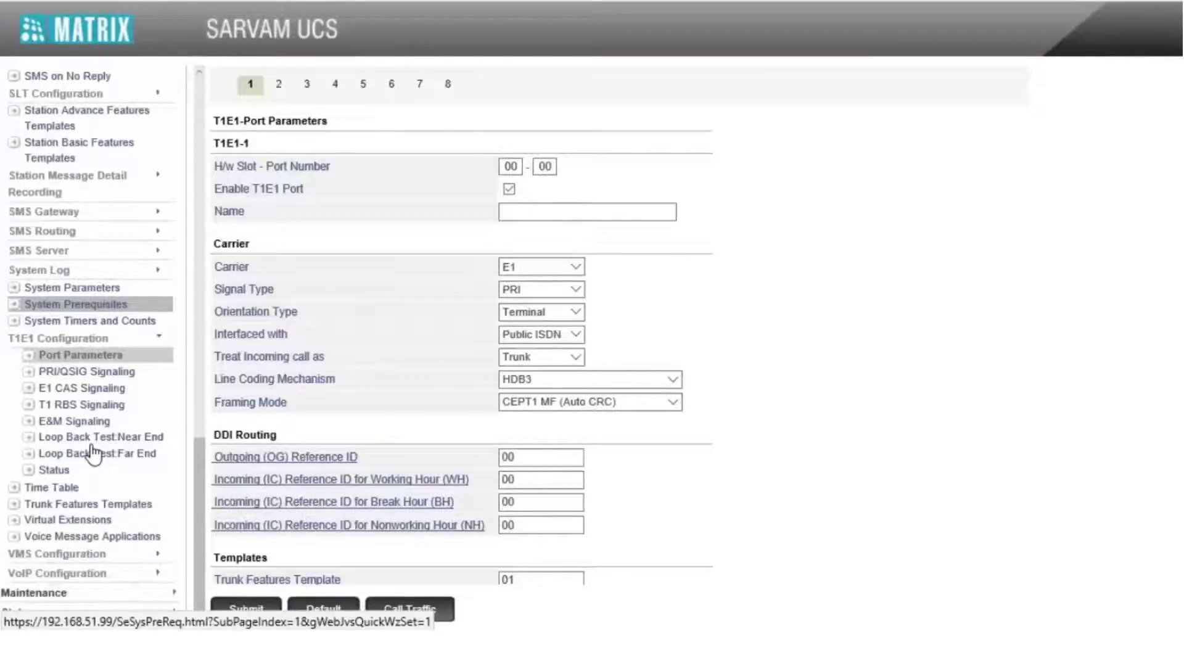
scroll(92, 455, up, 8)
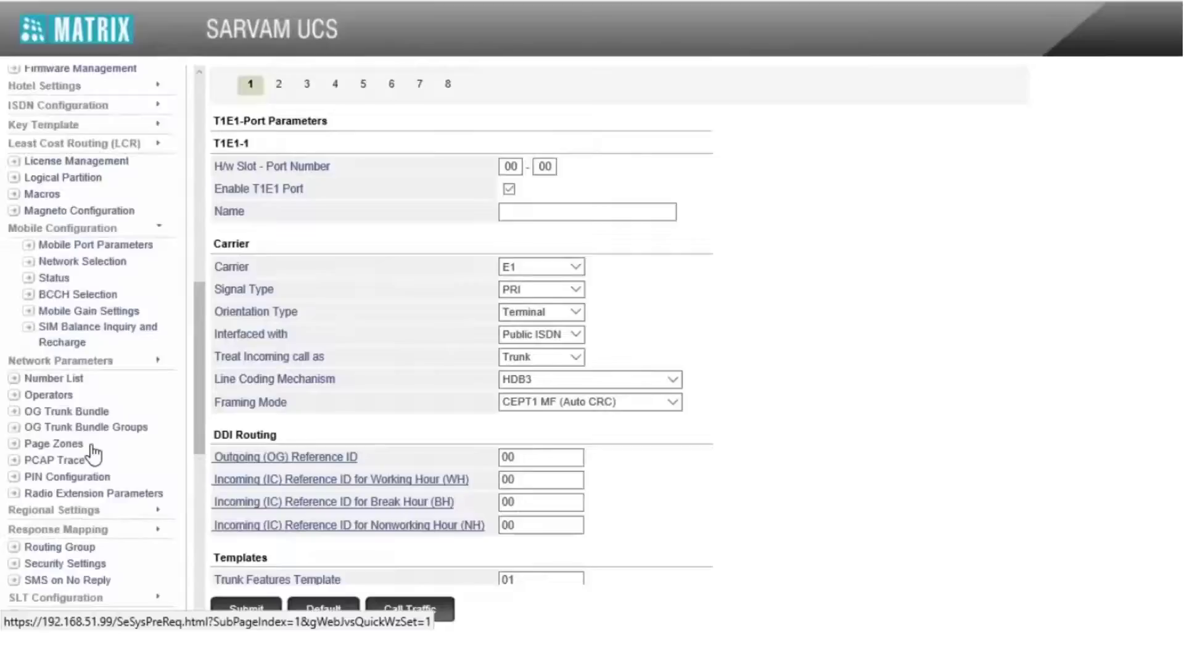
click(77, 179)
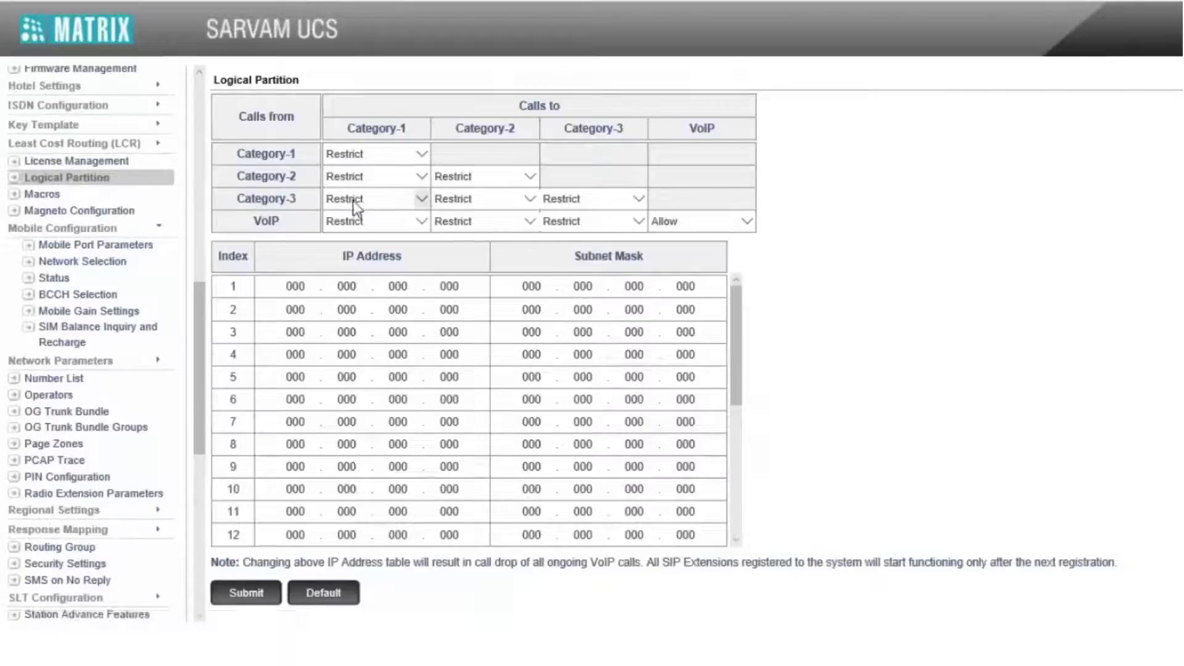
click(409, 203)
click(409, 211)
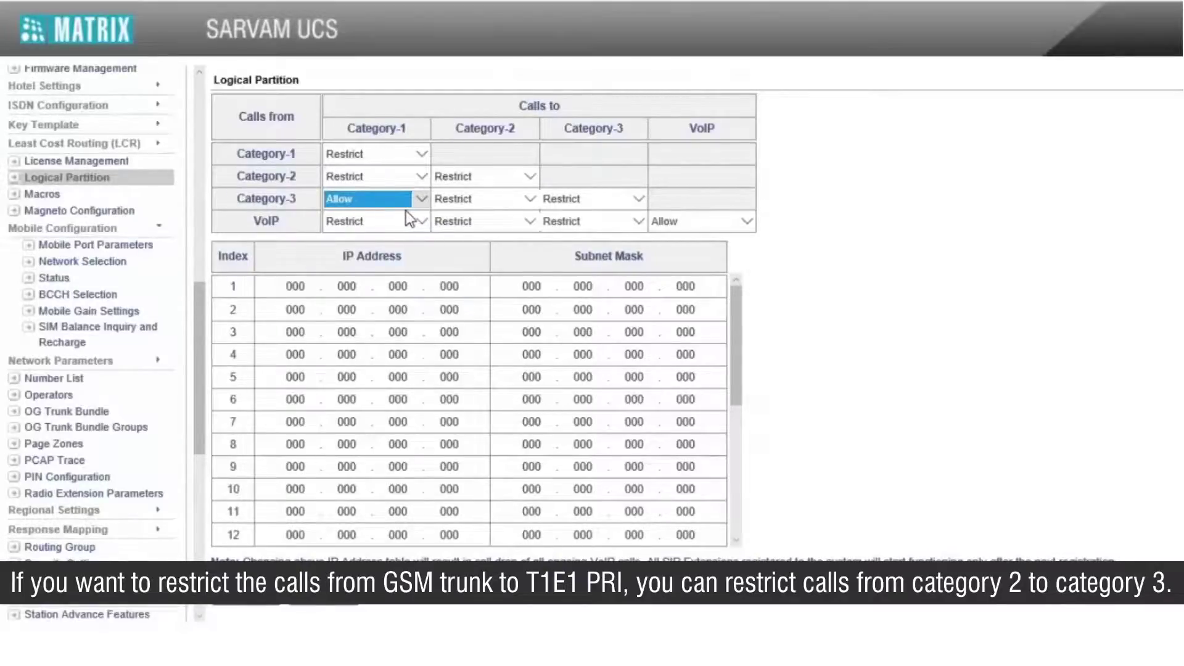
- Select Restrict for calls from Category-3 to Category-2 and Allow for calls from VoIP to Category-3
click(527, 201)
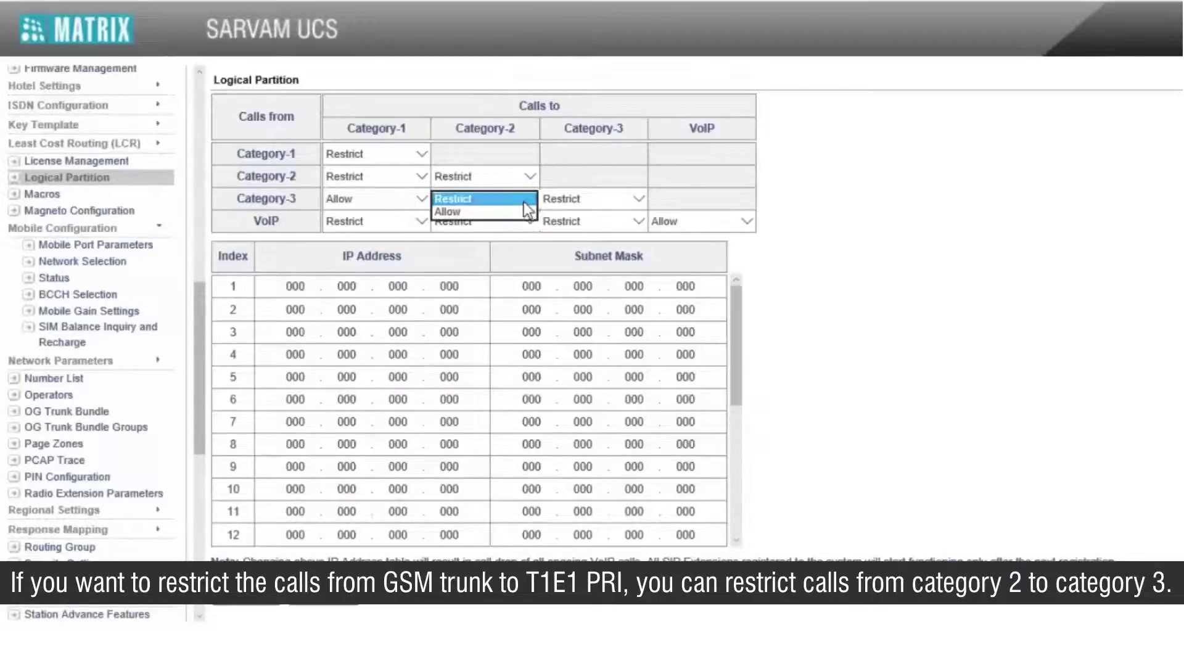
click(524, 201)
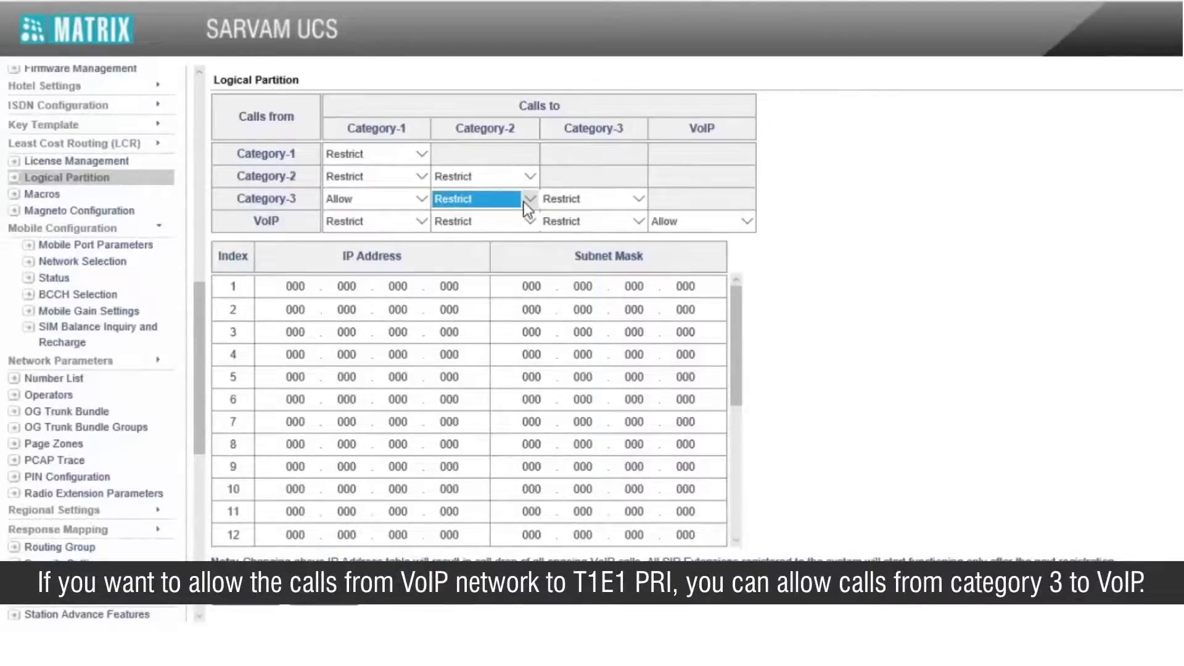
click(585, 222)
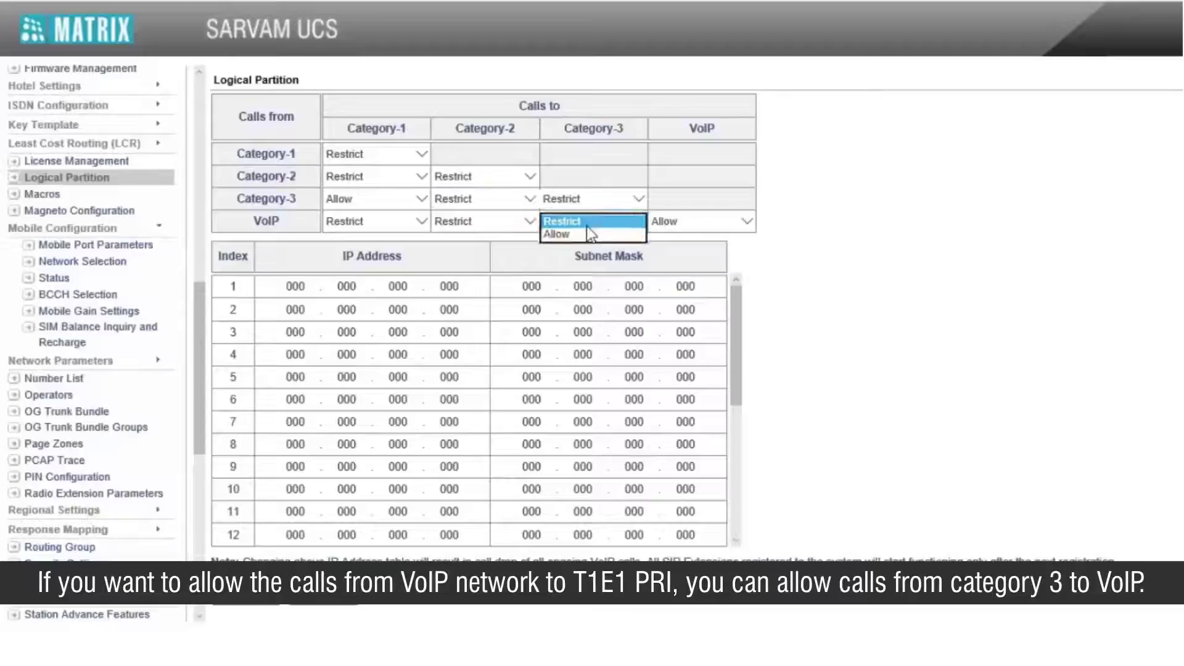
click(583, 234)
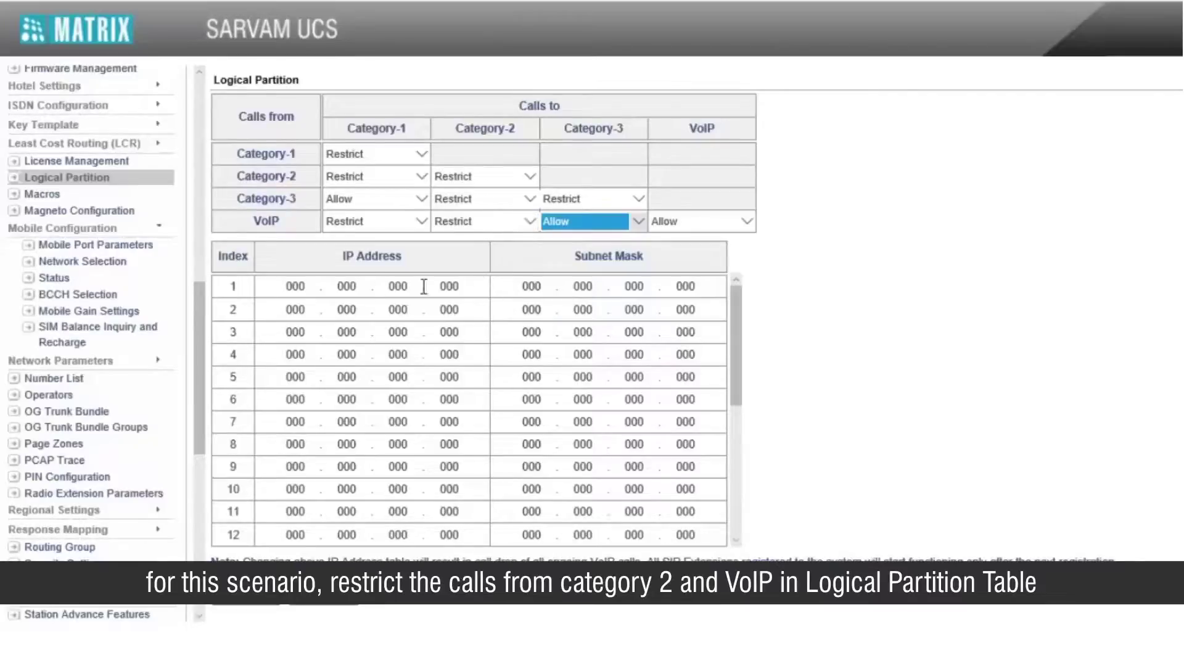
- Enter IP address 192.168.51.1 with subnet mask 255.255.255.0 at index 1 and submit the Logical Partition settings
click(277, 288)
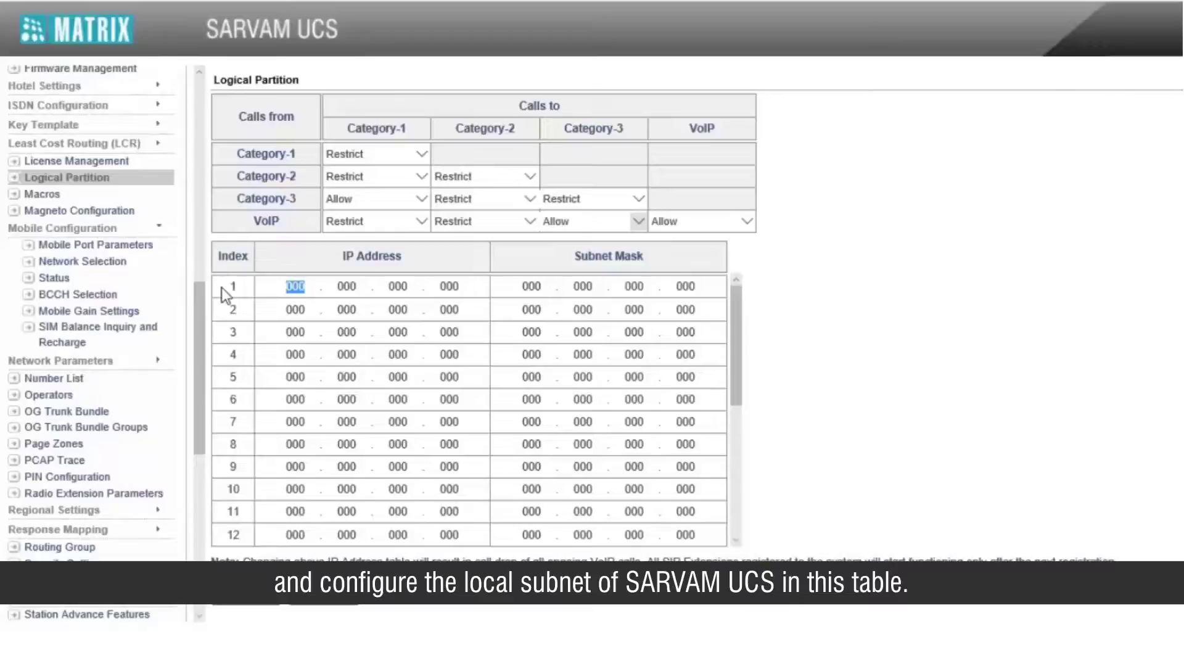
text(192)
text(16851.)
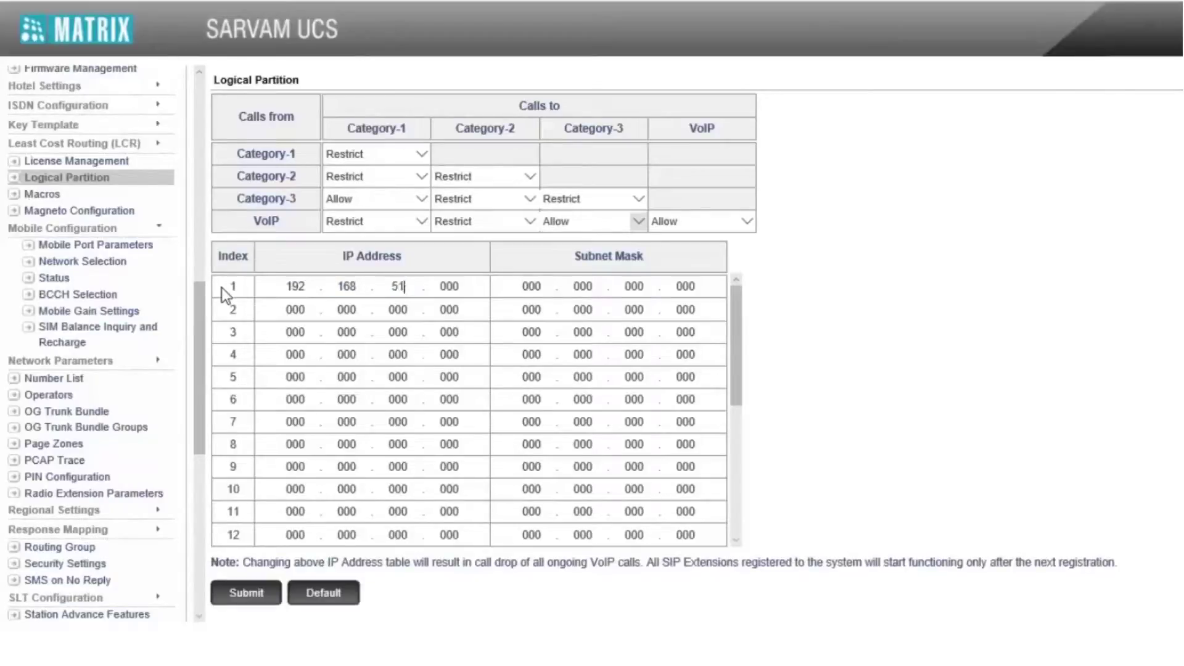
text(1.)
text(255255.)
text(255)
click(258, 596)
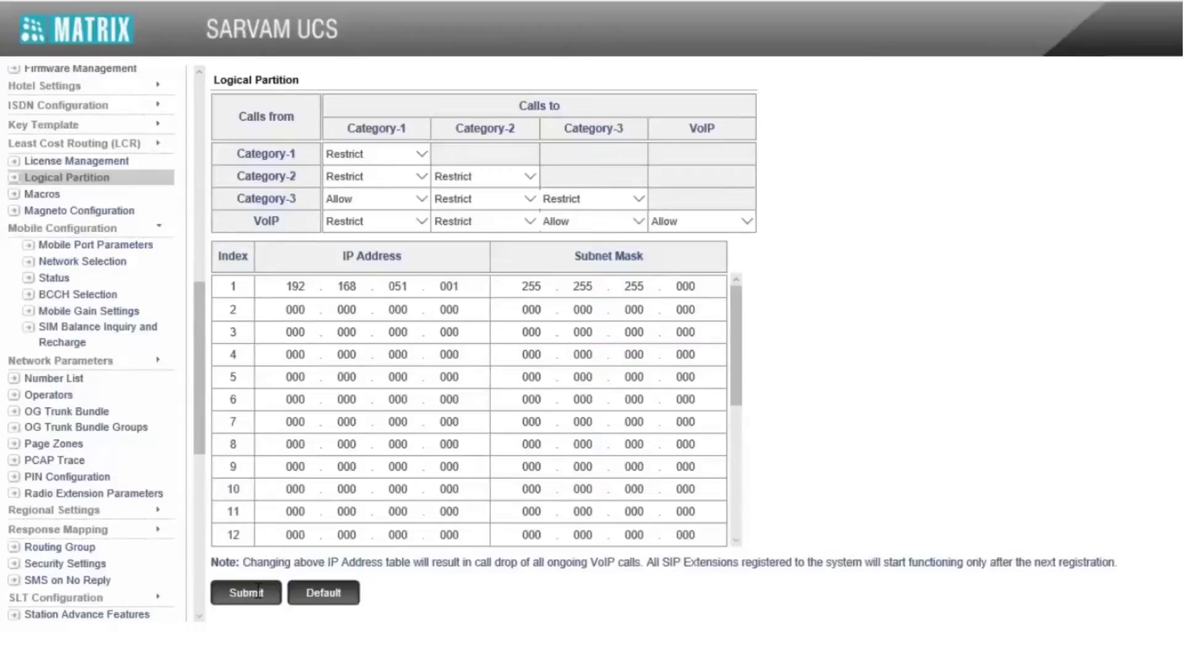